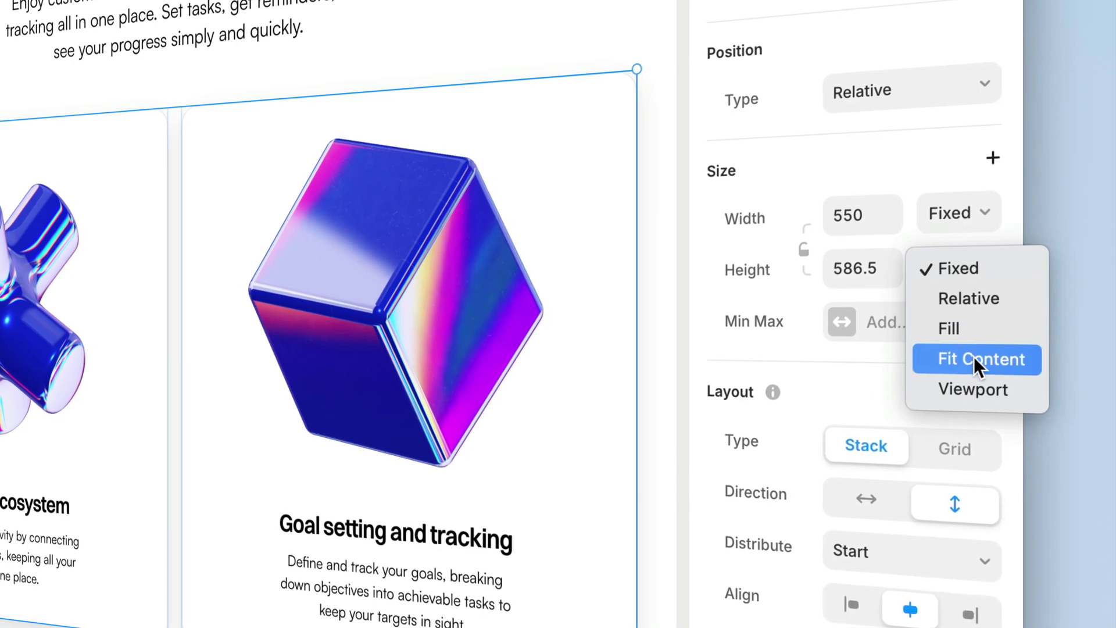
Make the card's height fit its content and shrink the speech-bubble image.
click(974, 359)
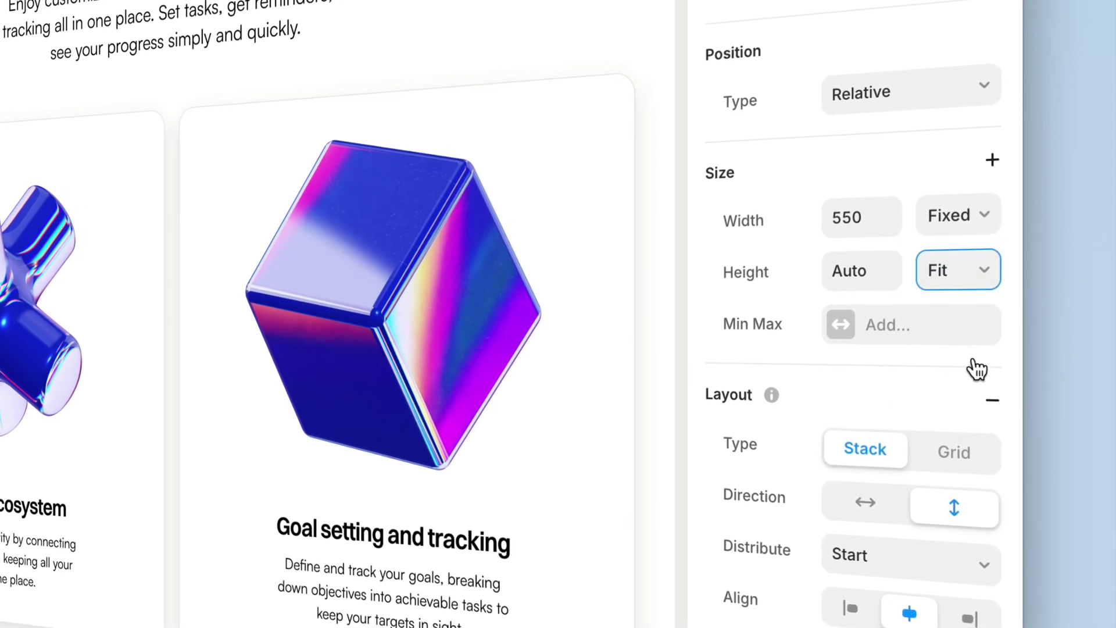
click(967, 216)
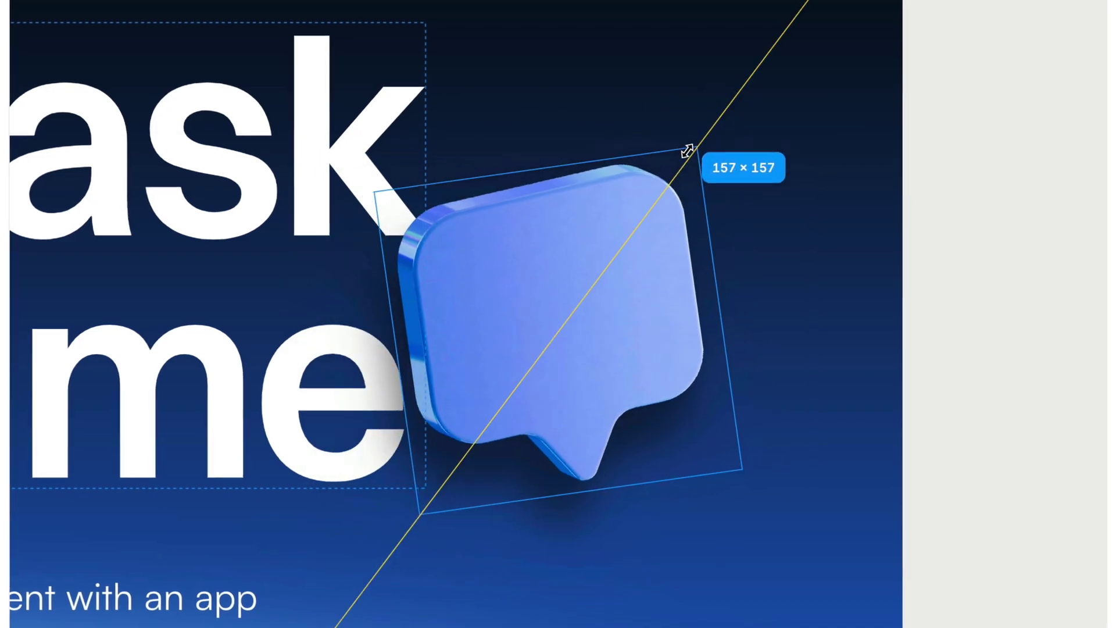
drag(690, 152, 759, 103)
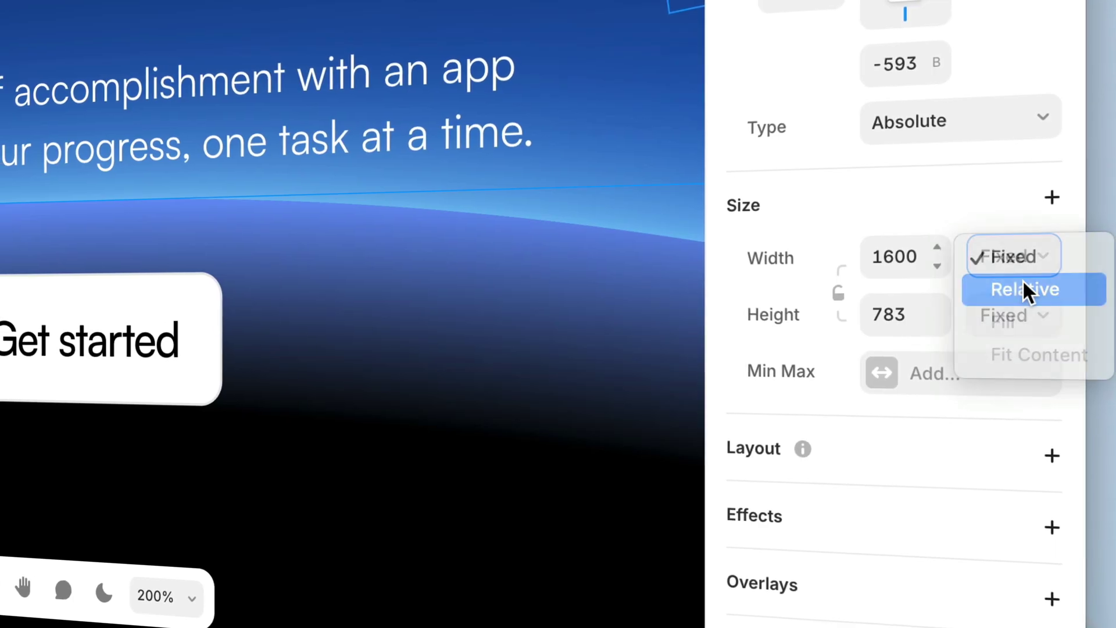
Make the planet oval's width relative to the hero, adjusting it from 129% to 151%.
click(1023, 289)
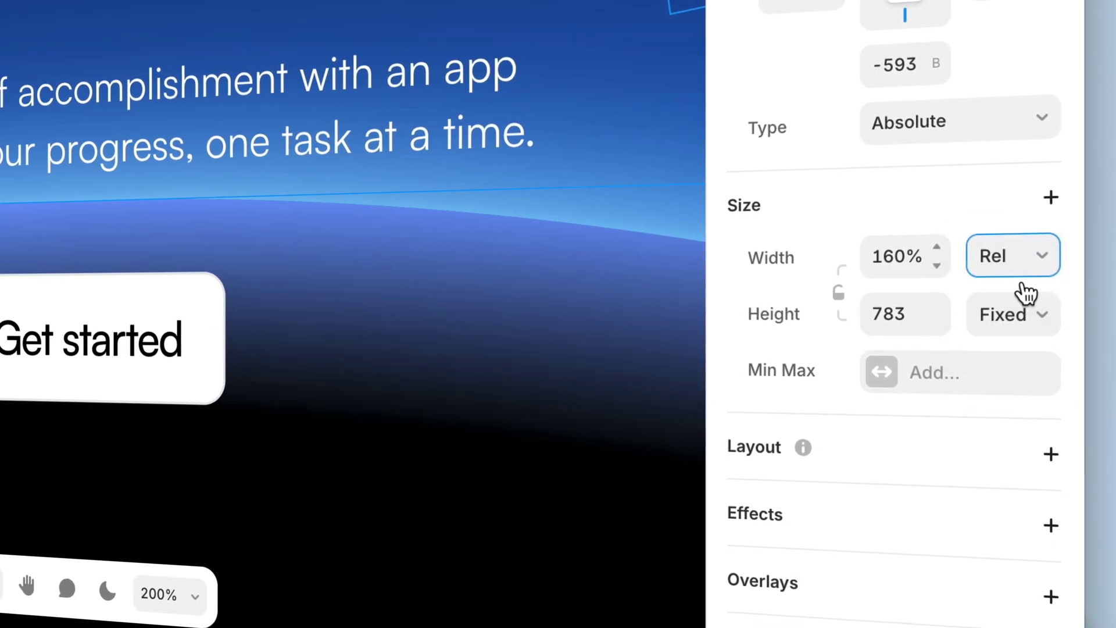
mouse_move(939, 264)
mouse_down()
mouse_move(938, 305)
mouse_move(936, 257)
mouse_up()
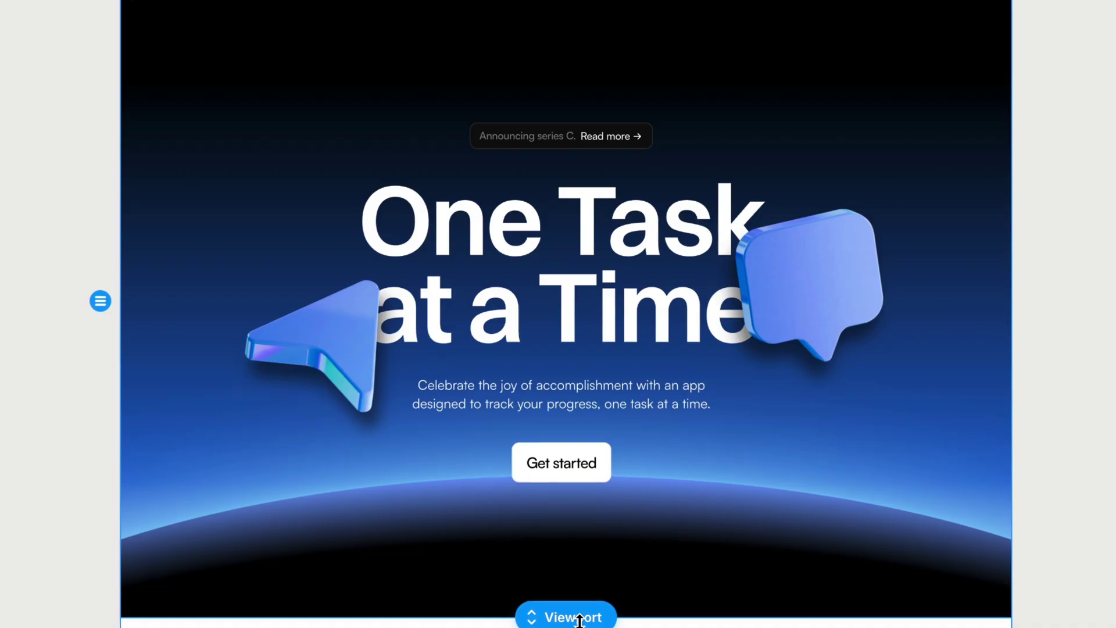
mouse_move(580, 612)
mouse_down()
mouse_move(588, 444)
mouse_move(586, 602)
mouse_up()
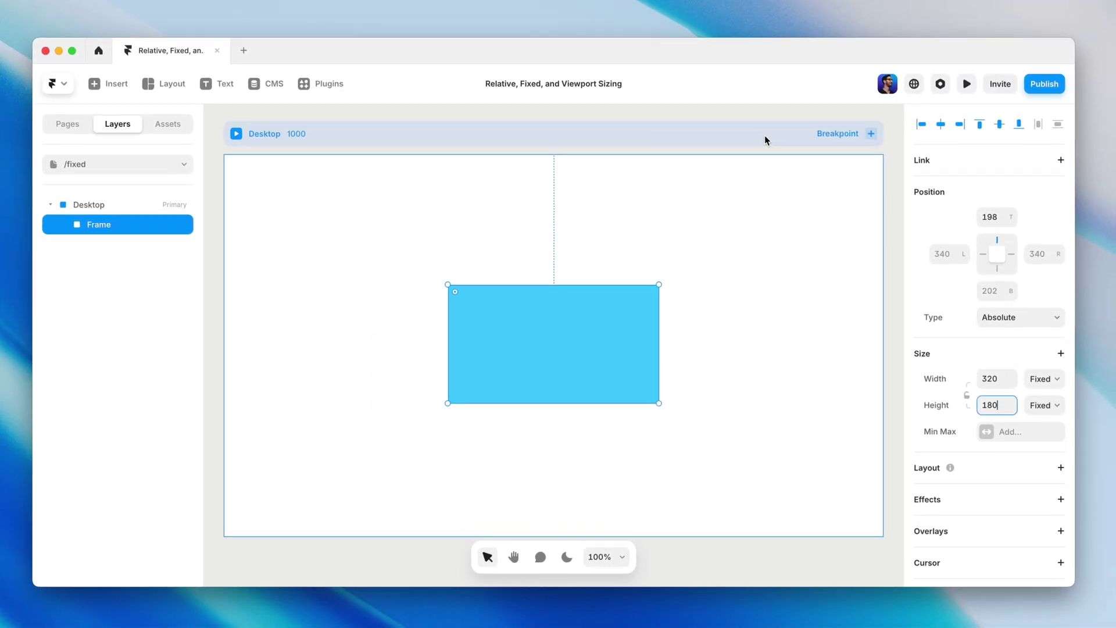
Pin the black bar to the right edge, then narrow the Desktop frame to 958 to test stretching.
click(828, 164)
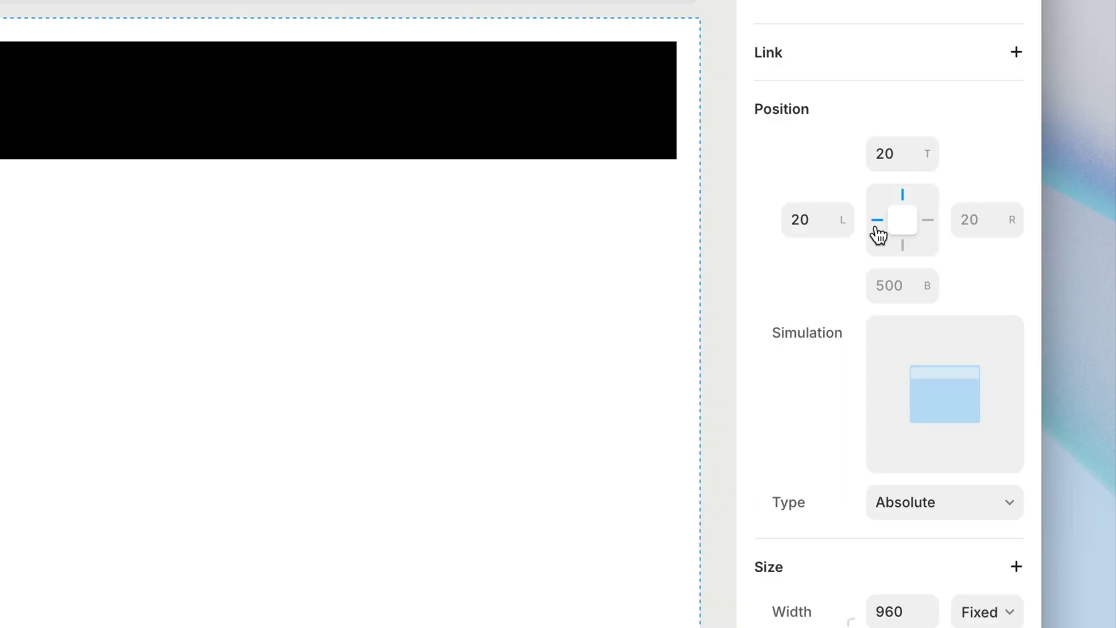
click(929, 222)
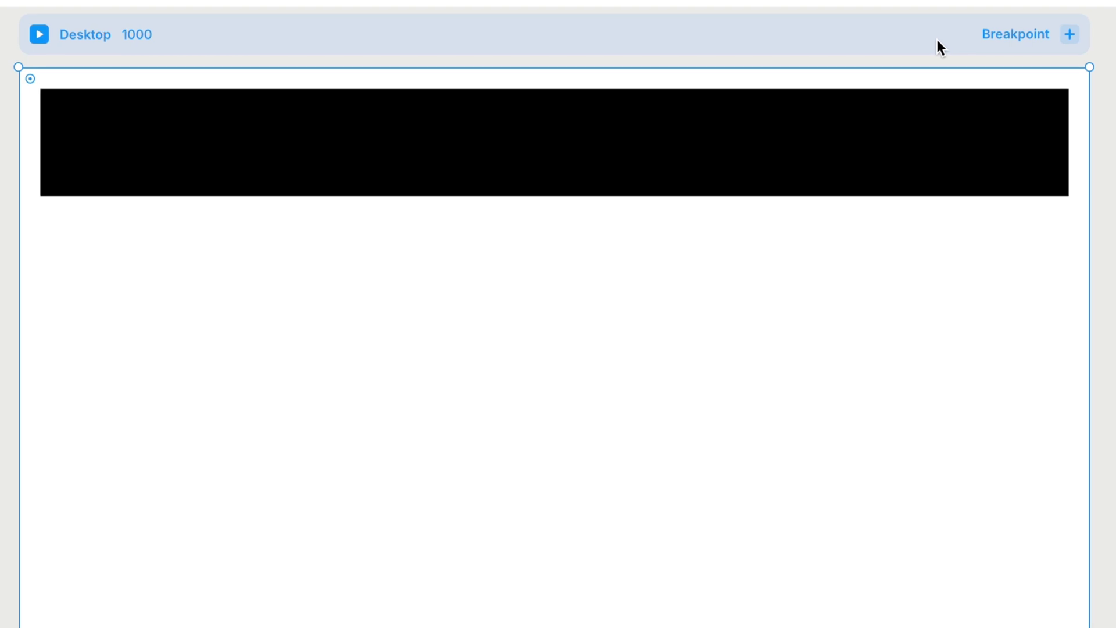
drag(1091, 166, 1072, 222)
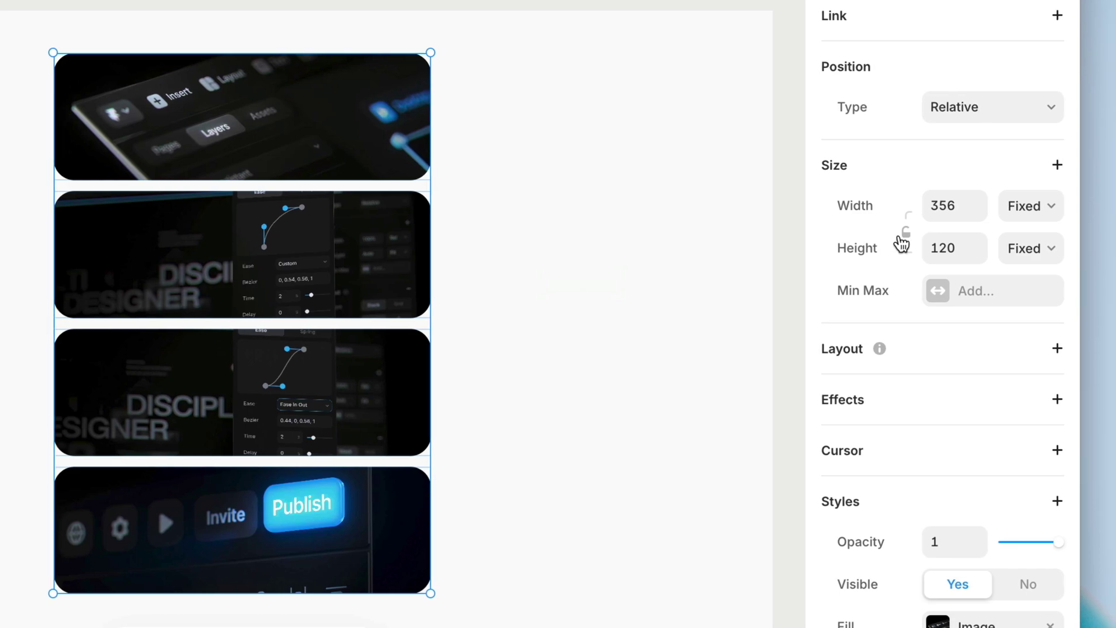
Lock the images' aspect ratio, set their width to Fill, and narrow the stack to 402.
click(904, 233)
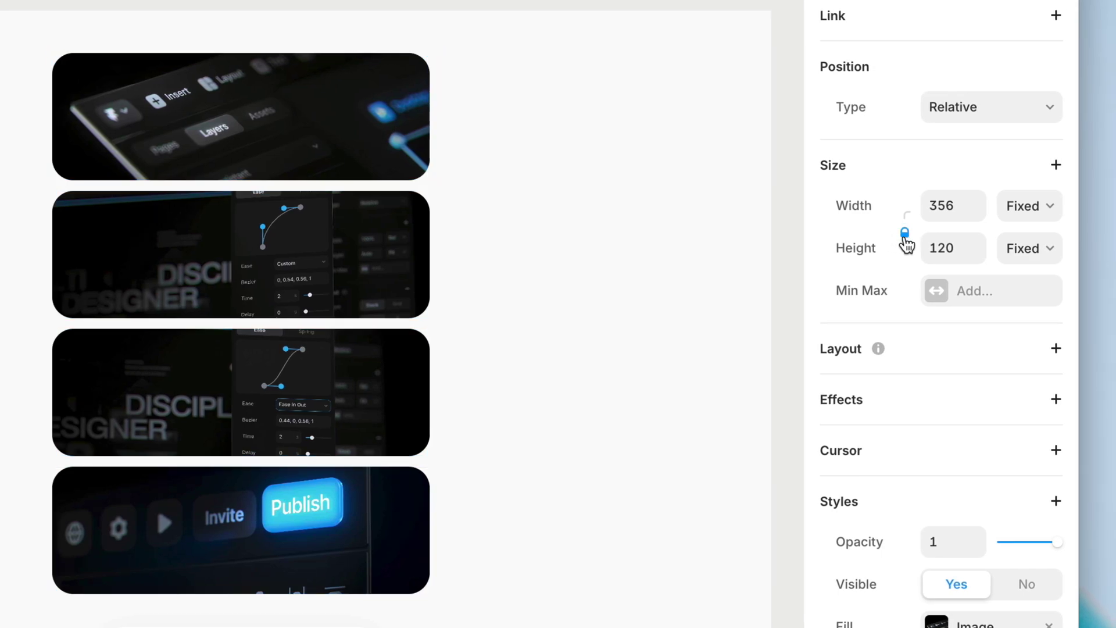
click(1040, 210)
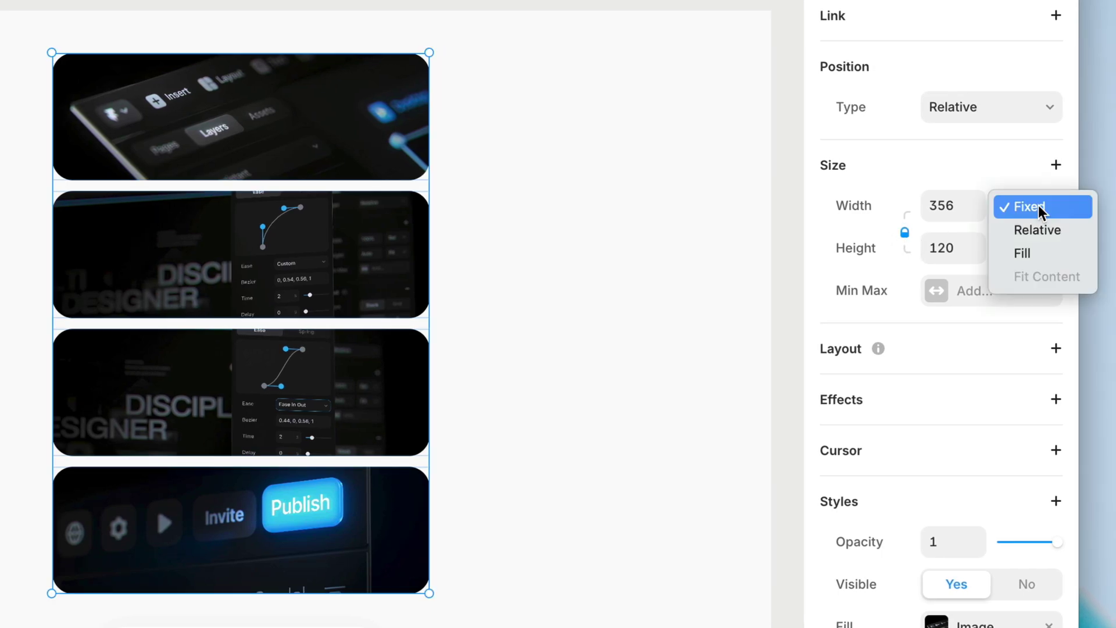
click(1043, 254)
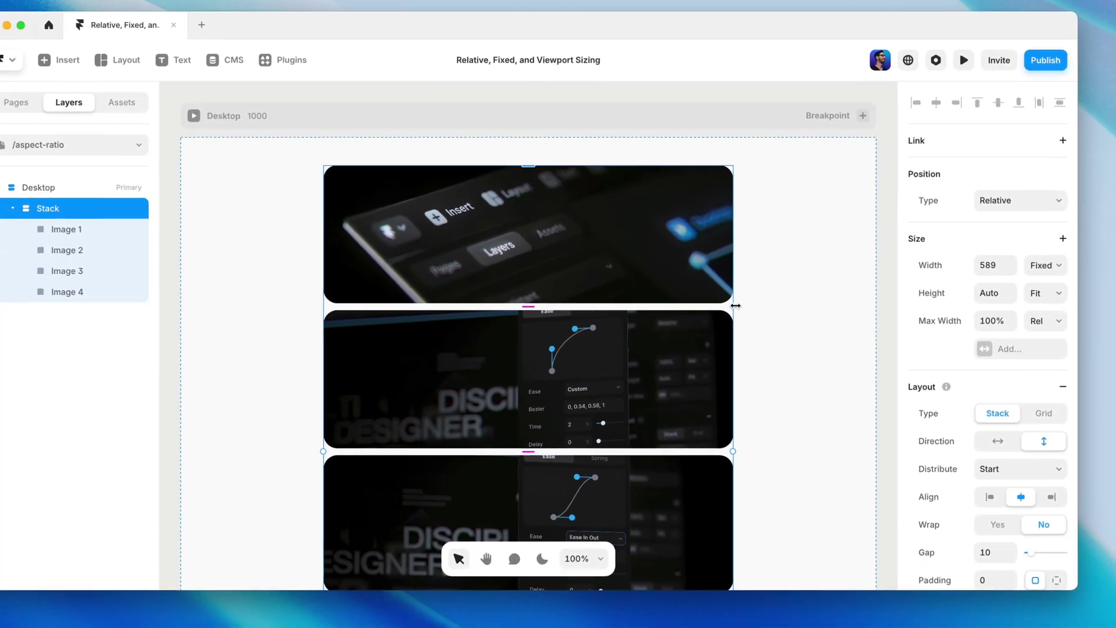
mouse_move(736, 306)
mouse_down()
mouse_move(528, 320)
mouse_move(782, 312)
mouse_move(631, 318)
mouse_move(724, 317)
mouse_up()
Preview the page narrower to check image rescaling, then return to the editor and select Image 1.
click(966, 91)
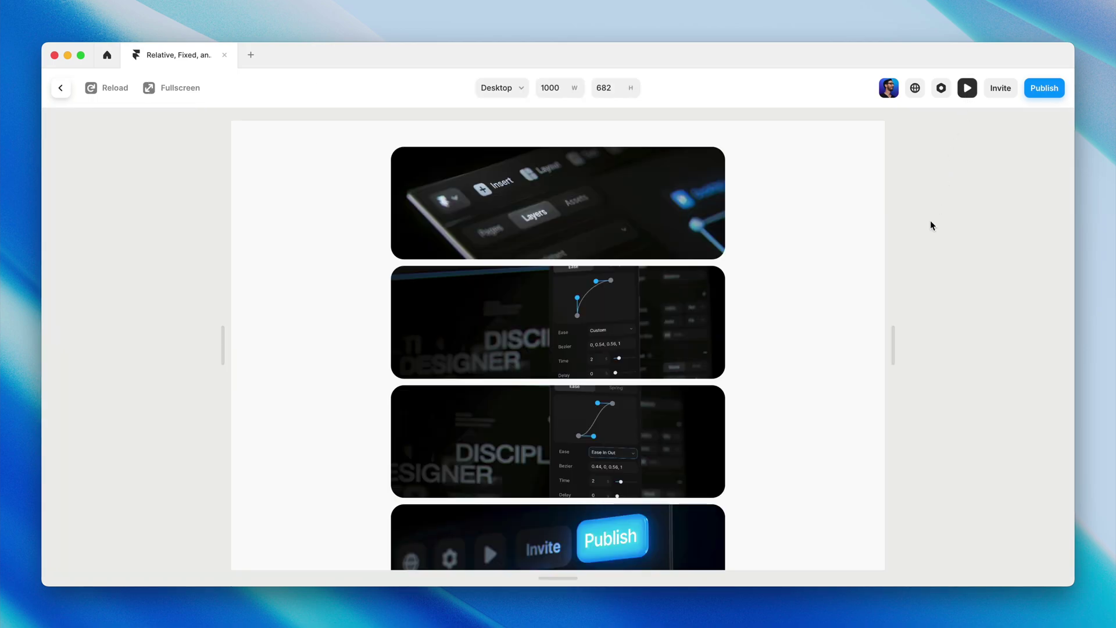
drag(897, 332, 819, 336)
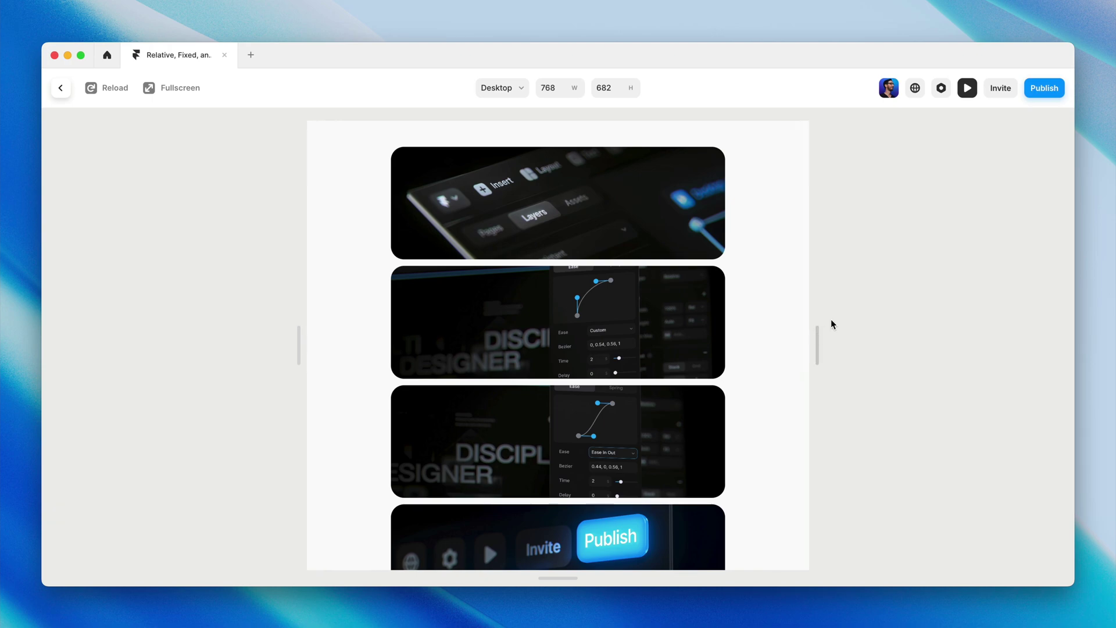
click(967, 90)
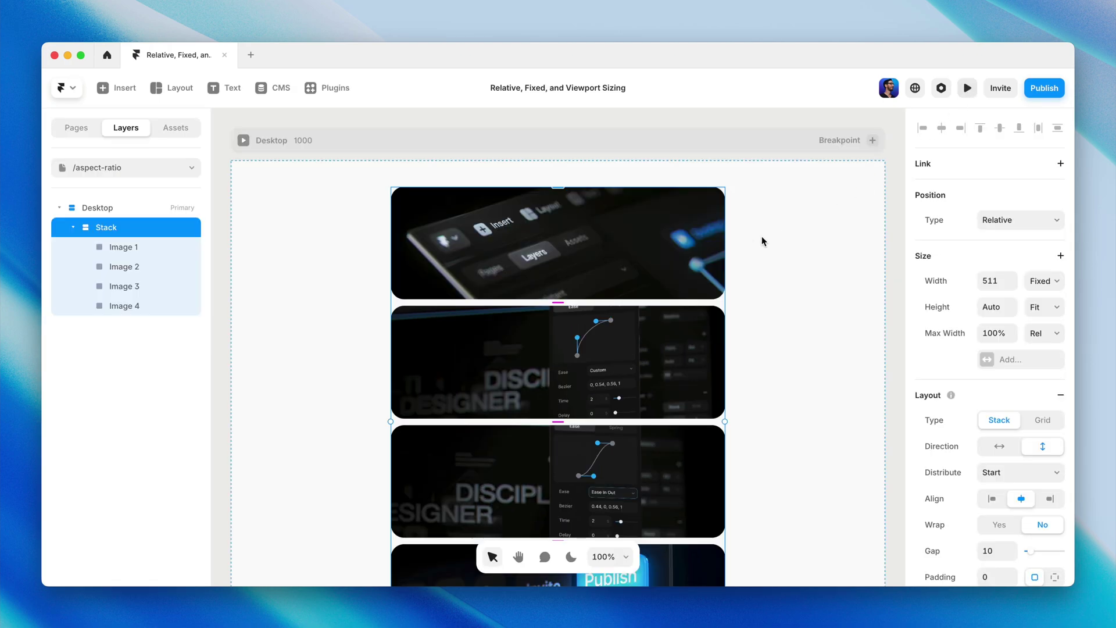
click(687, 251)
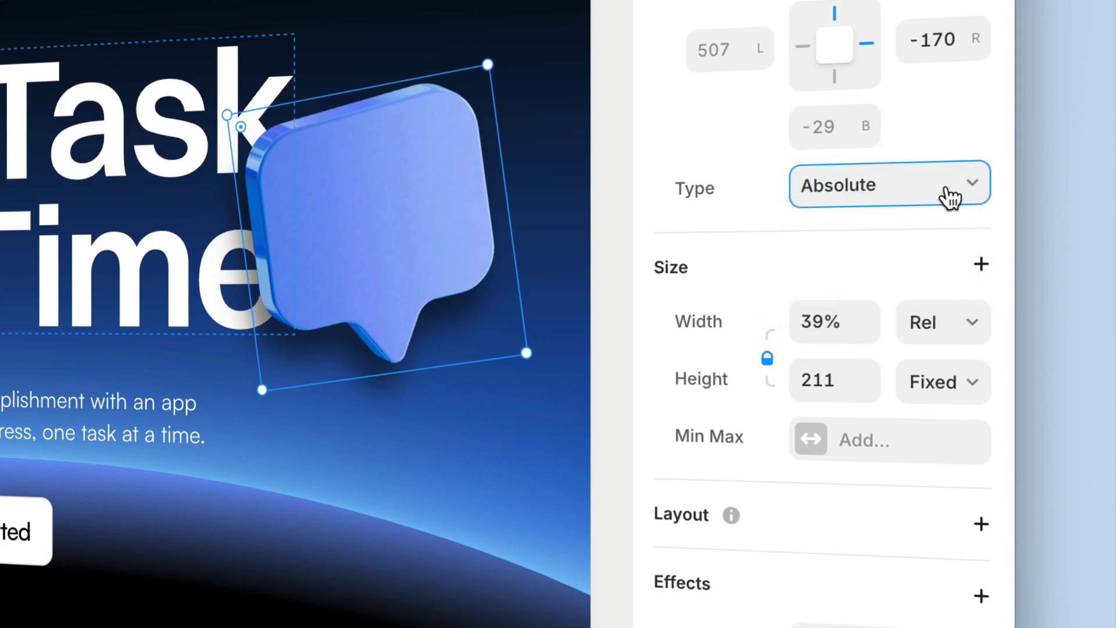
Keep the speech bubble absolutely positioned and set the oval's relative width to about 194%.
click(959, 319)
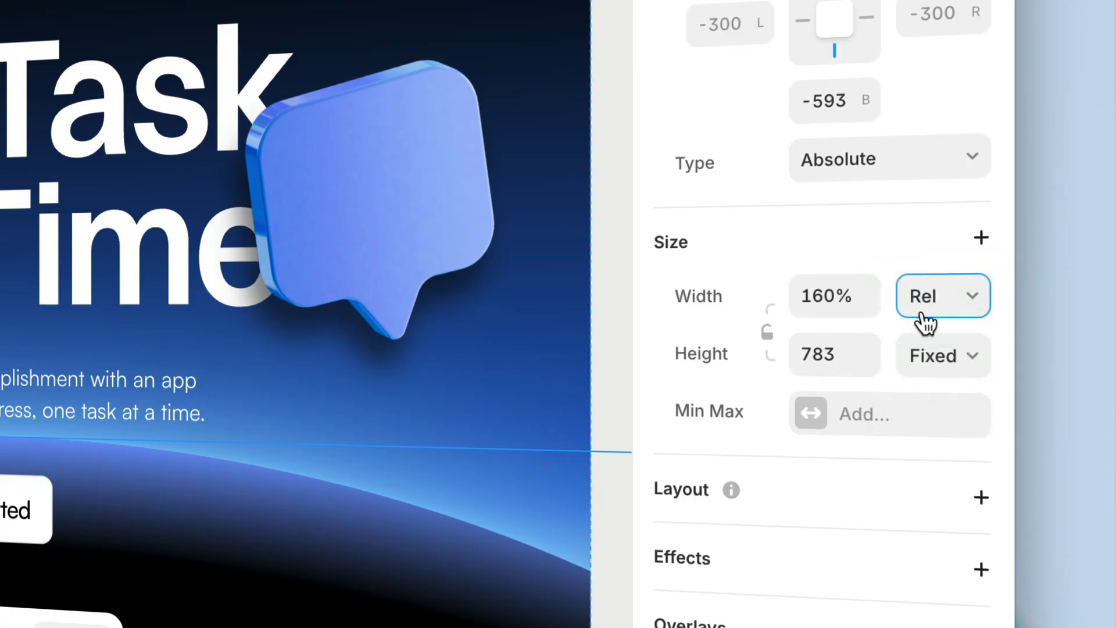
drag(864, 304, 865, 389)
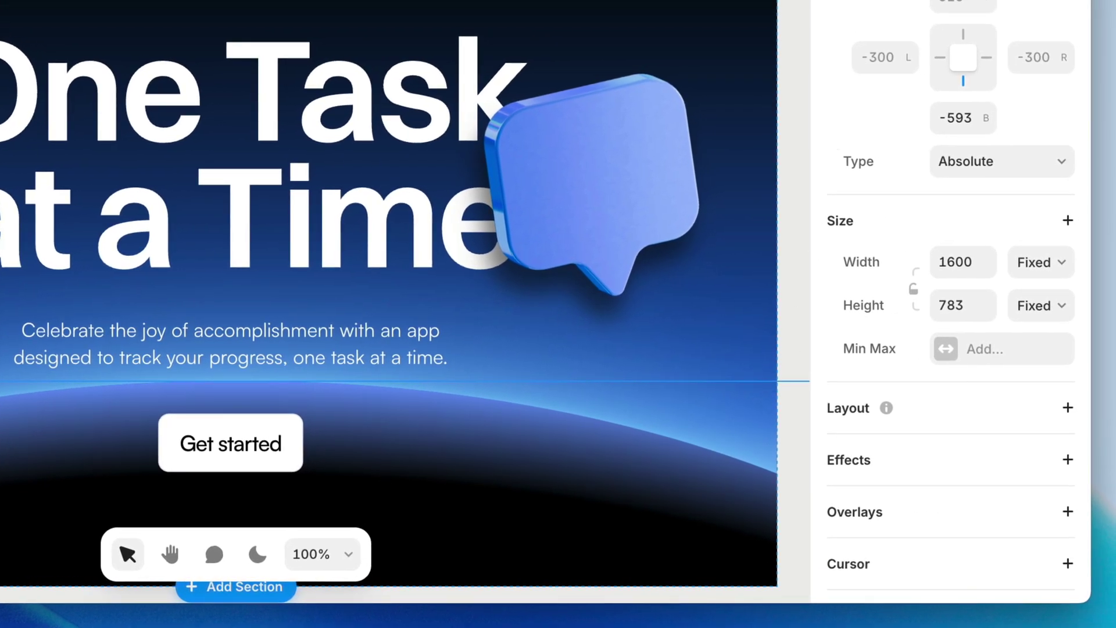
Preview the hero page and narrow the preview to 336 px wide.
click(956, 33)
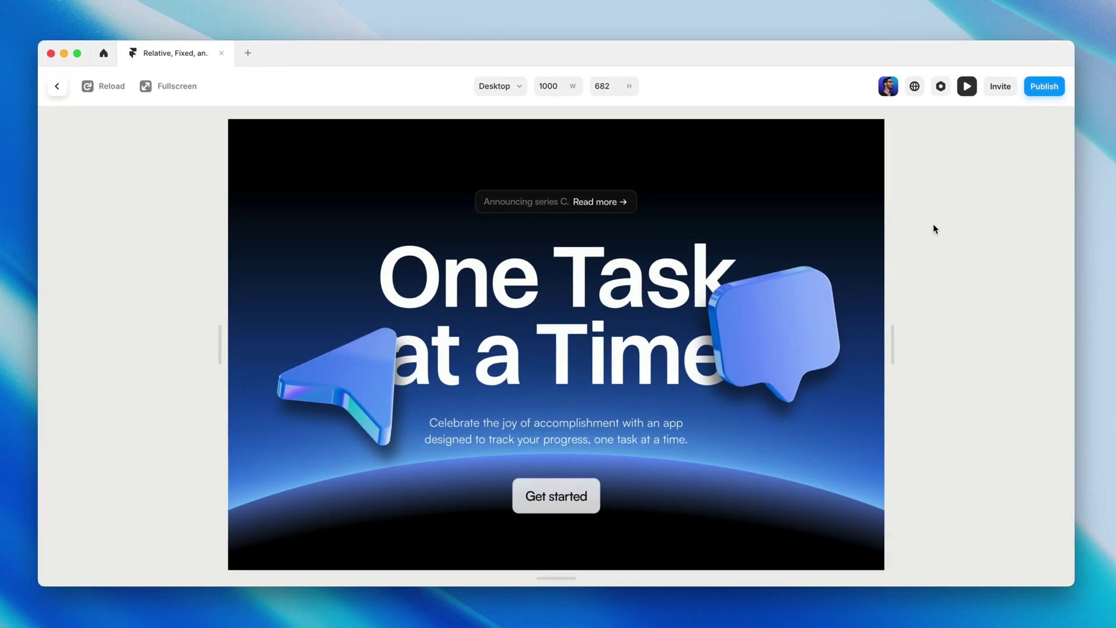
drag(897, 346, 676, 383)
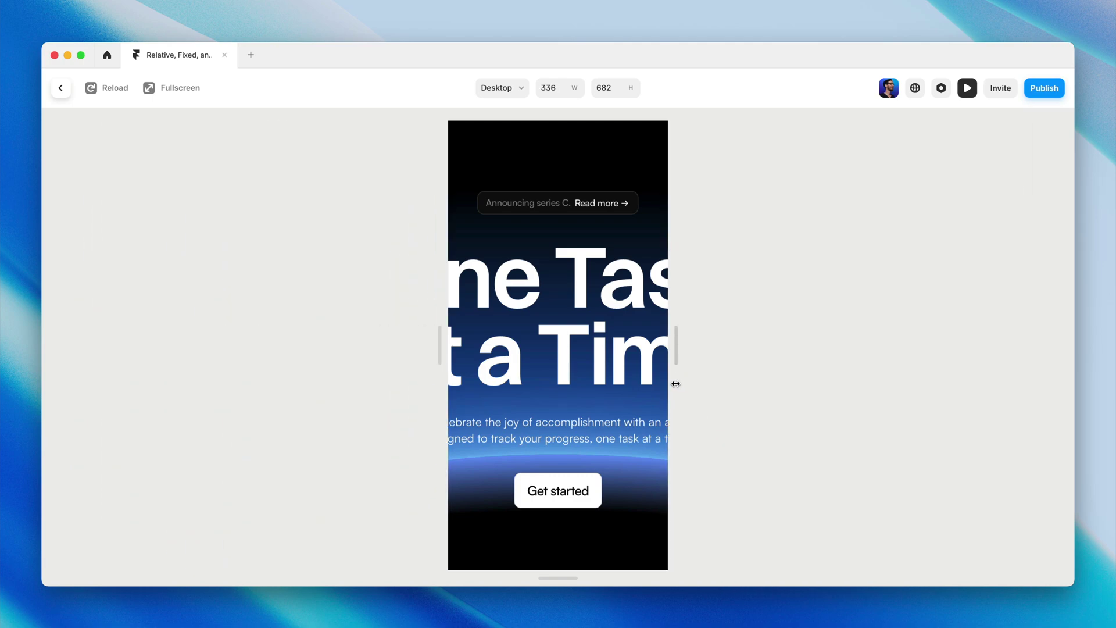
Leave preview and set the planet oval's width to Relative at 160%.
click(966, 88)
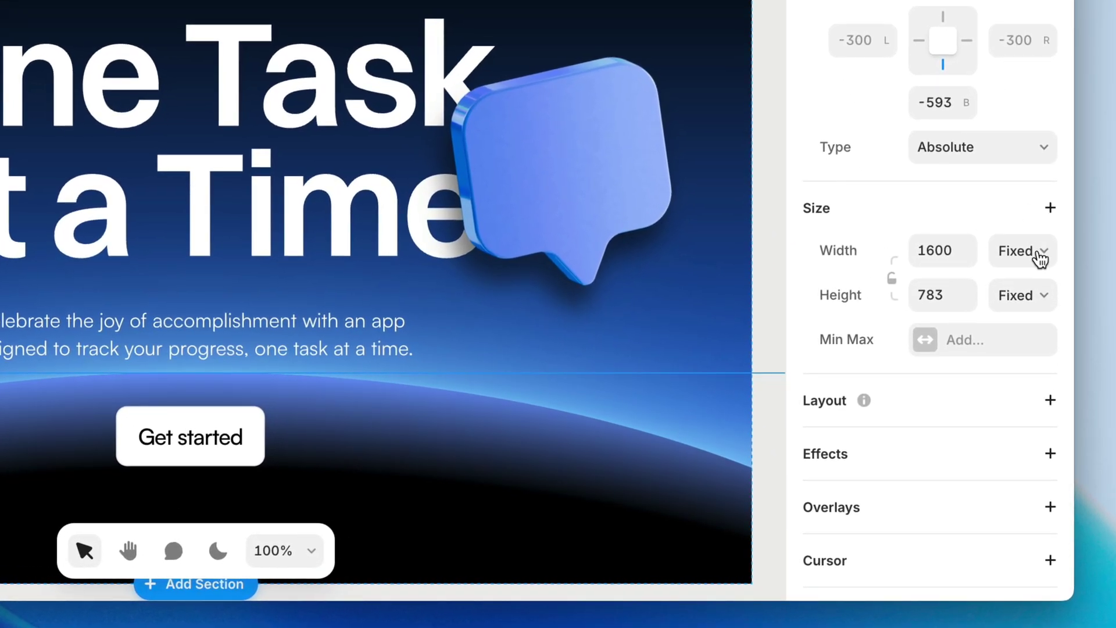
click(1037, 250)
click(1052, 273)
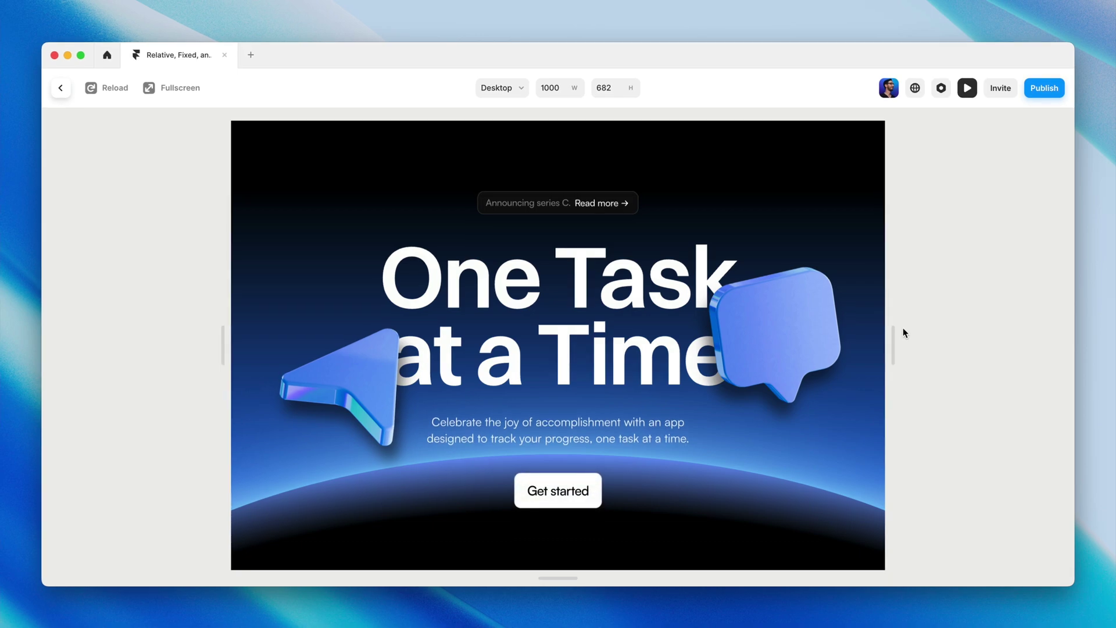
Widen the preview to test the hero at larger browser widths.
drag(895, 337, 1038, 318)
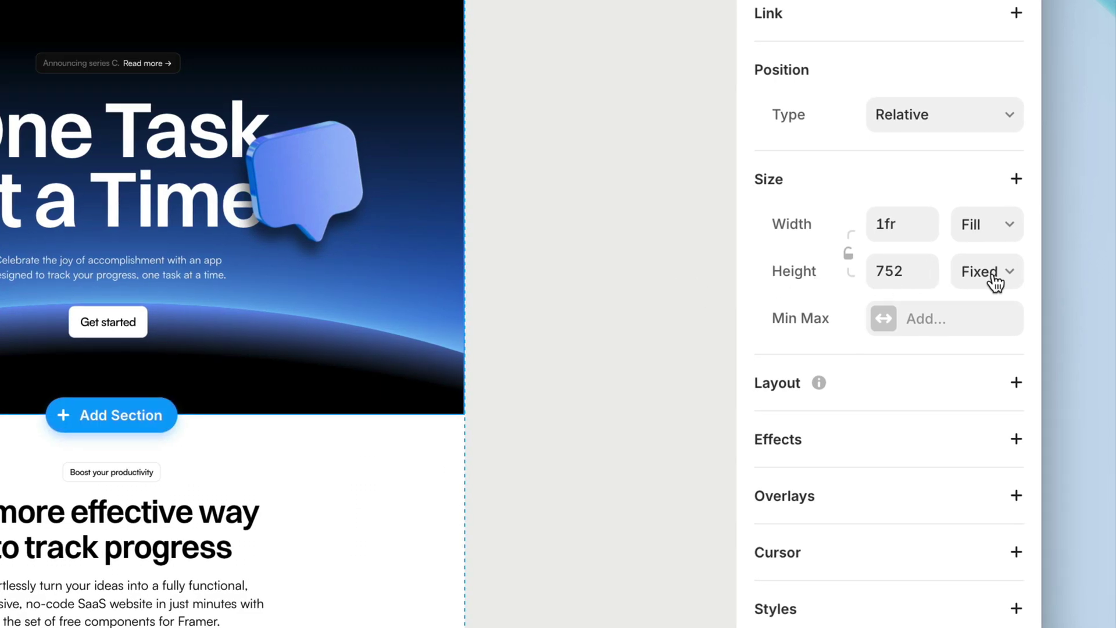
Change the Hero section's height from fixed 752 to Viewport, 100vh.
click(995, 283)
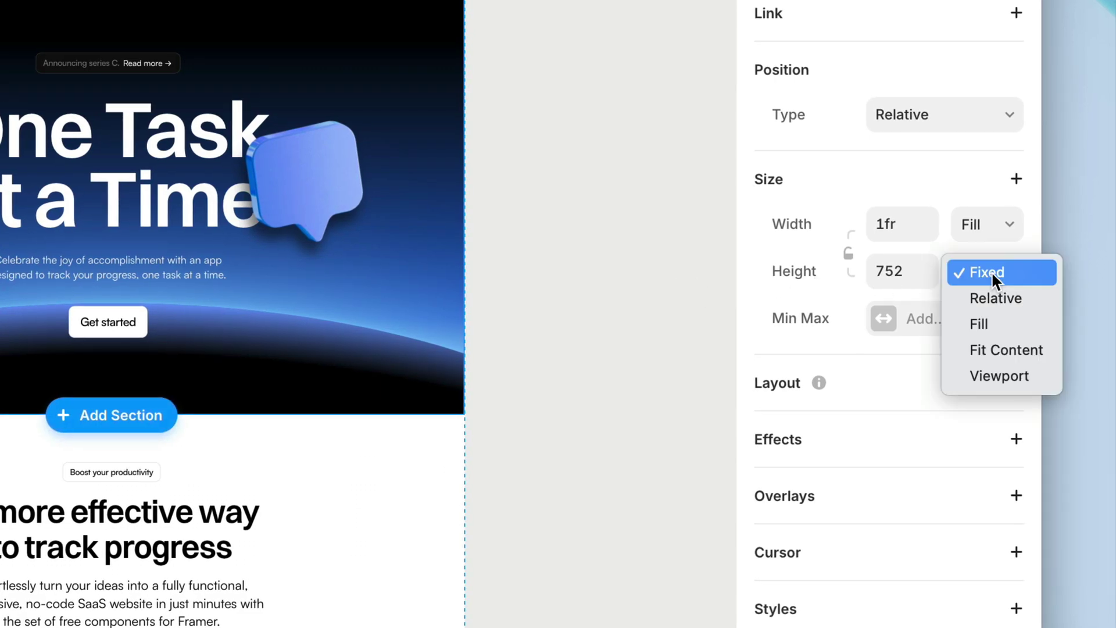
click(1042, 385)
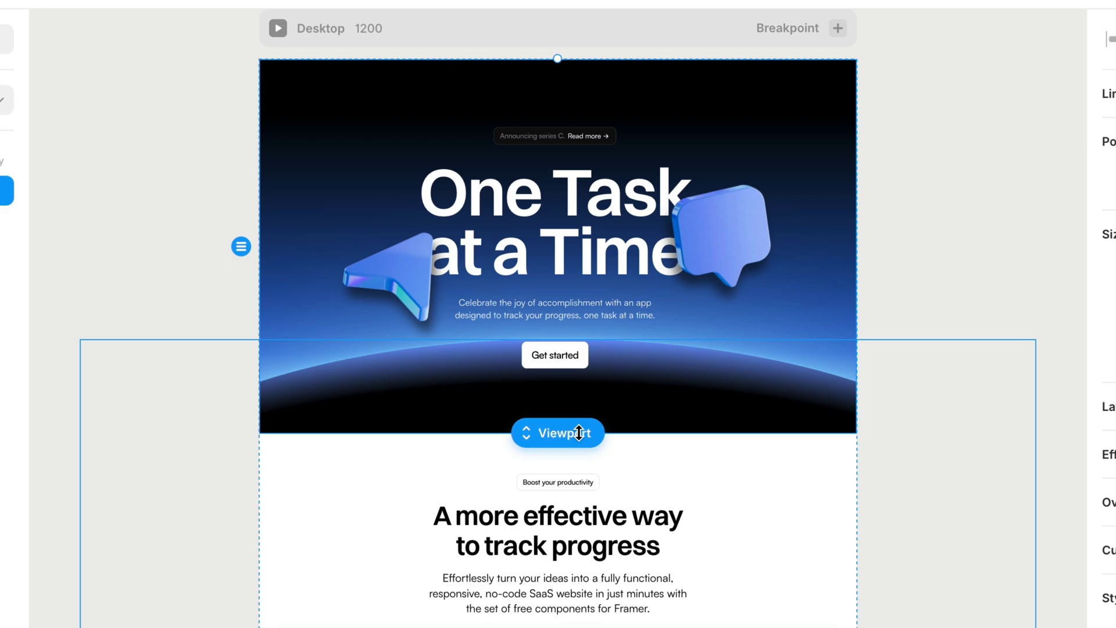
Preview the 100vh hero at taller and shorter heights, then return to the editor.
drag(579, 433, 584, 479)
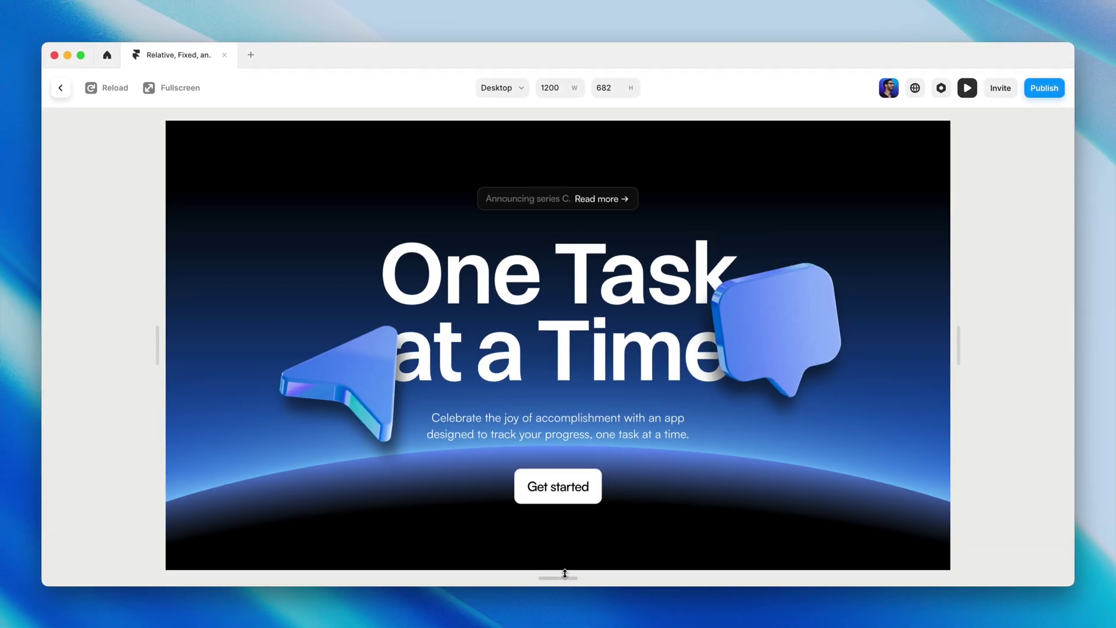
drag(564, 574, 555, 599)
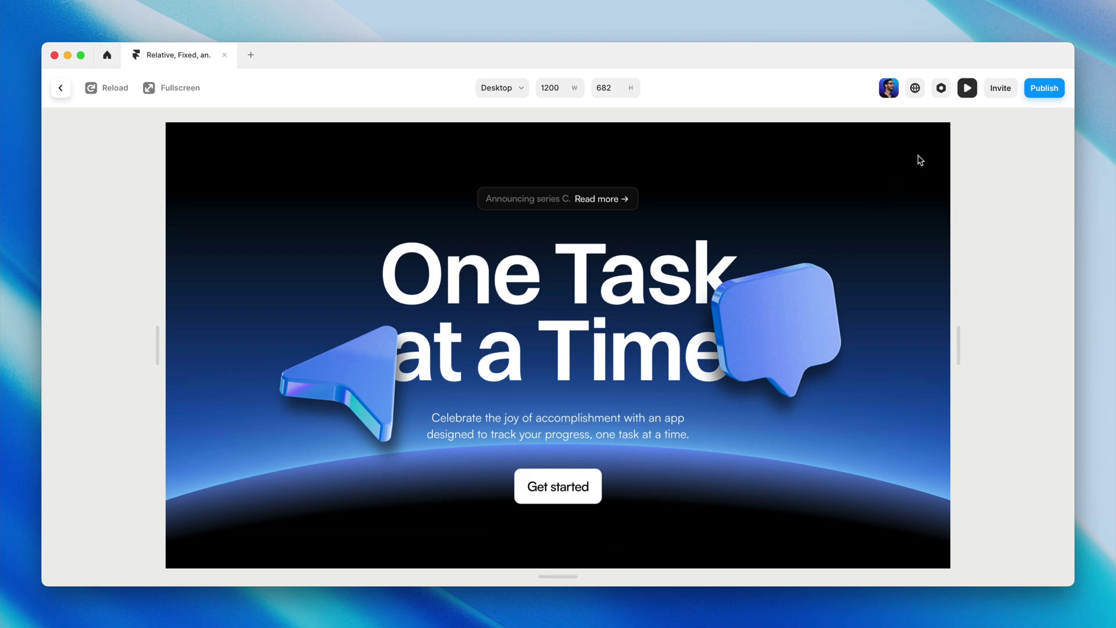
click(966, 93)
key(super+minus)
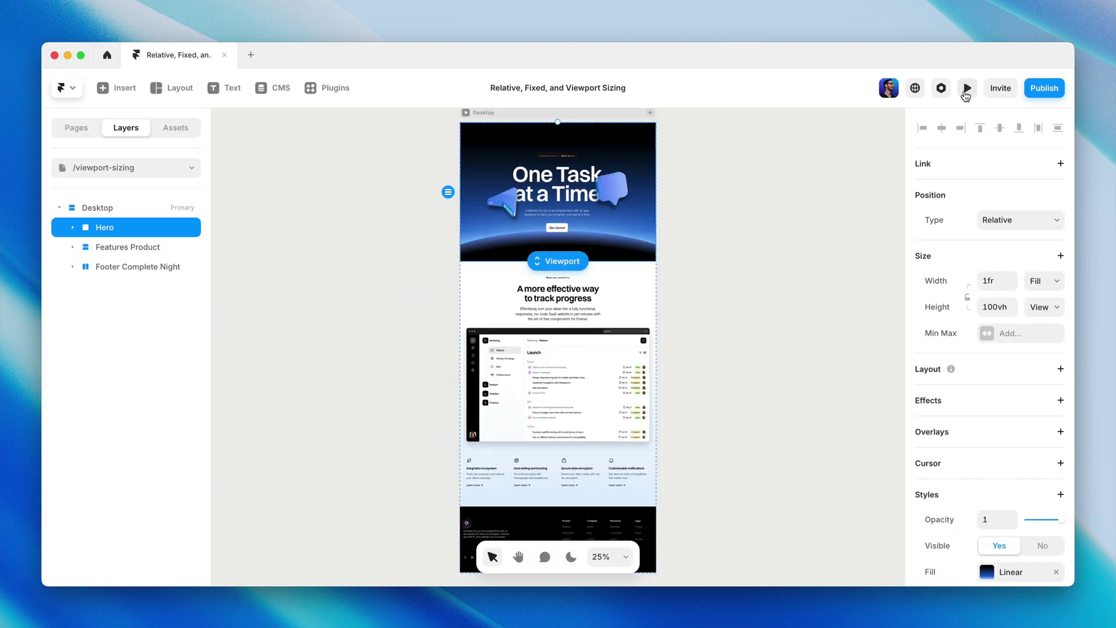